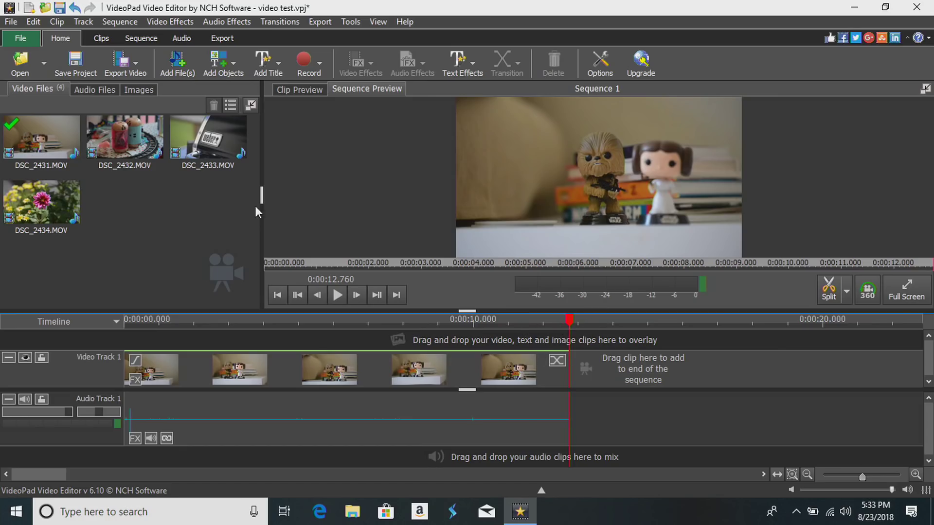
# - Open DSC_2432.MOV from the Video Files bin in Clip Preview
pyautogui.click(124, 128)
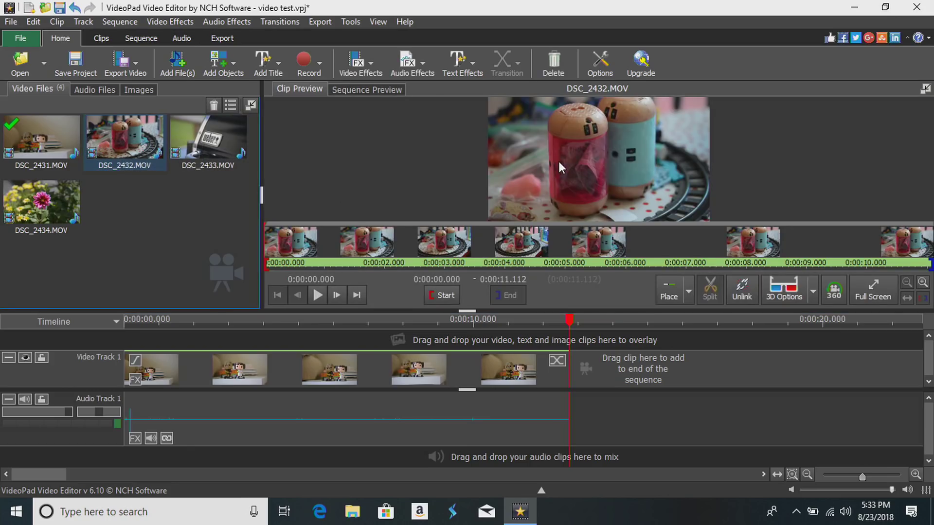
# - Place DSC_2432.MOV on Video Track 1 right after DSC_2431.MOV
pyautogui.rightClick(560, 166)
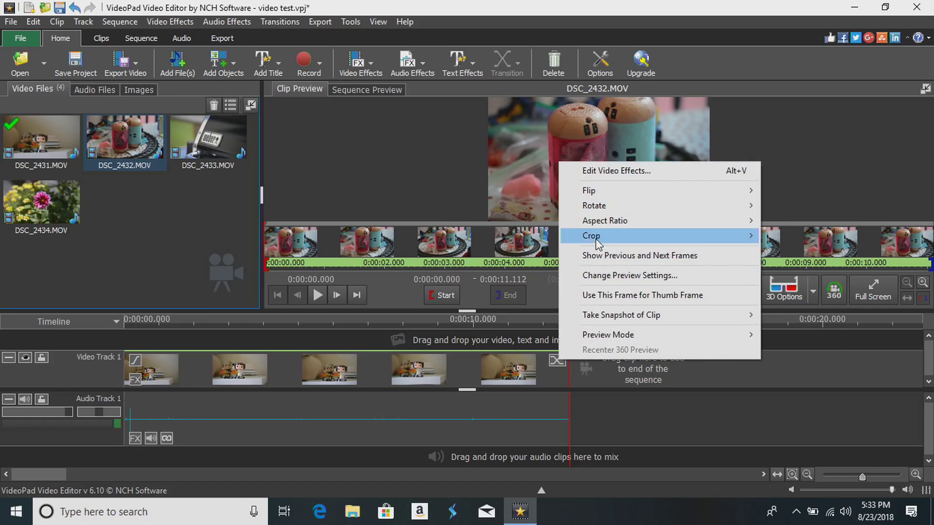
pyautogui.click(484, 179)
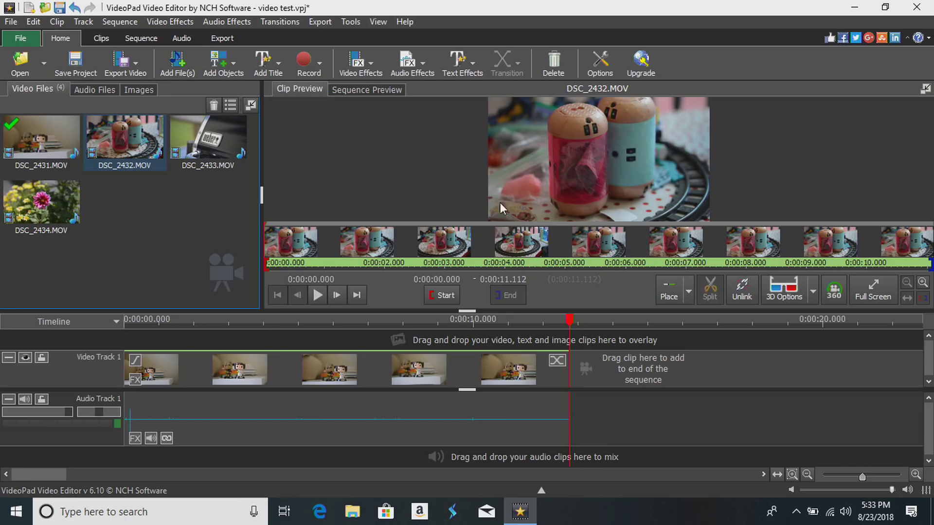
pyautogui.click(672, 291)
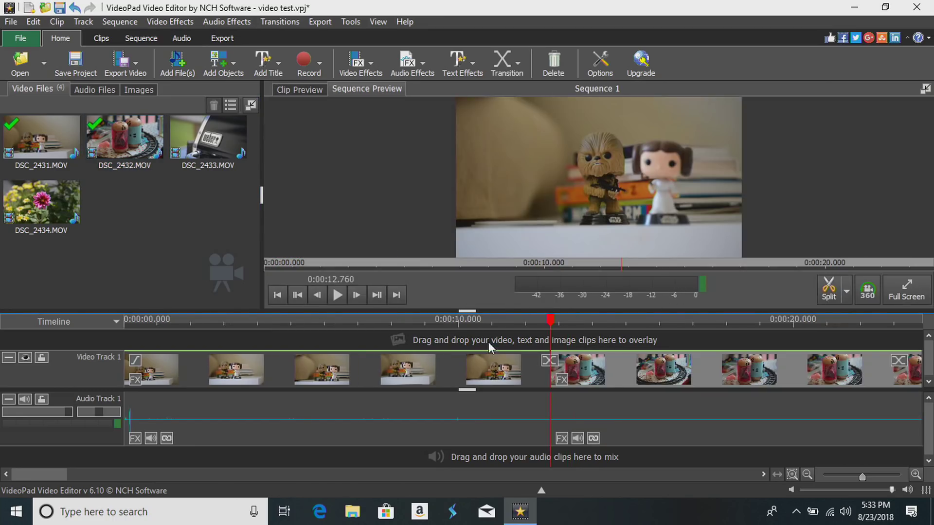
pyautogui.click(489, 345)
# - Preview the sequence, trim the start of DSC_2432, and show the transitions between the clips
pyautogui.press('space')
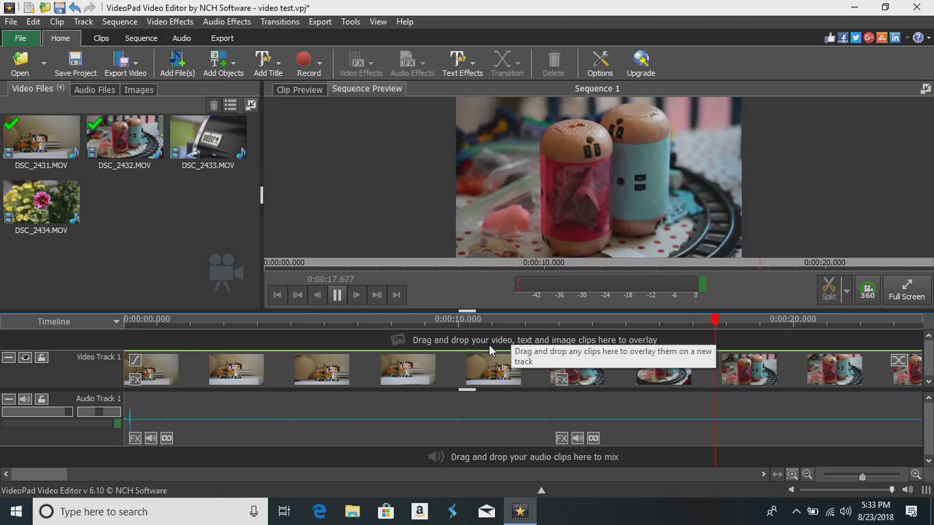
pyautogui.press('space')
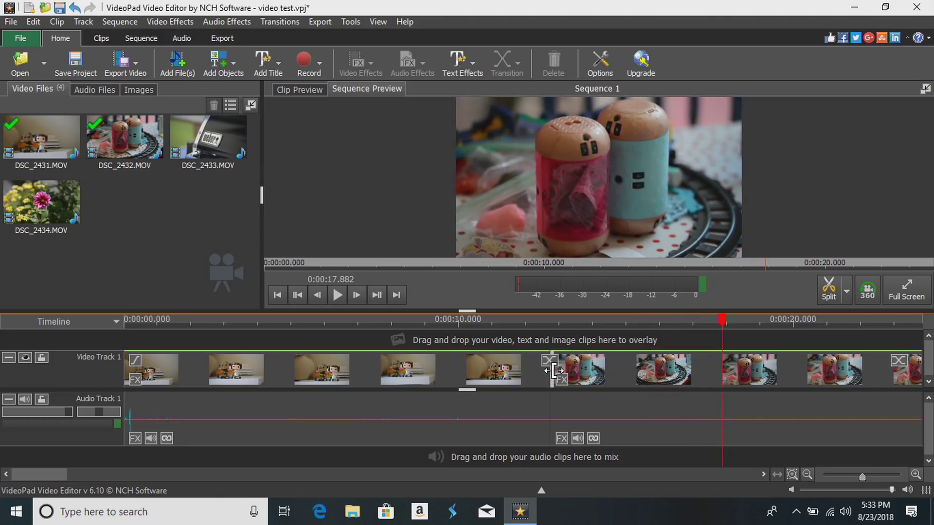
pyautogui.moveTo(555, 371); pyautogui.dragTo(618, 365)
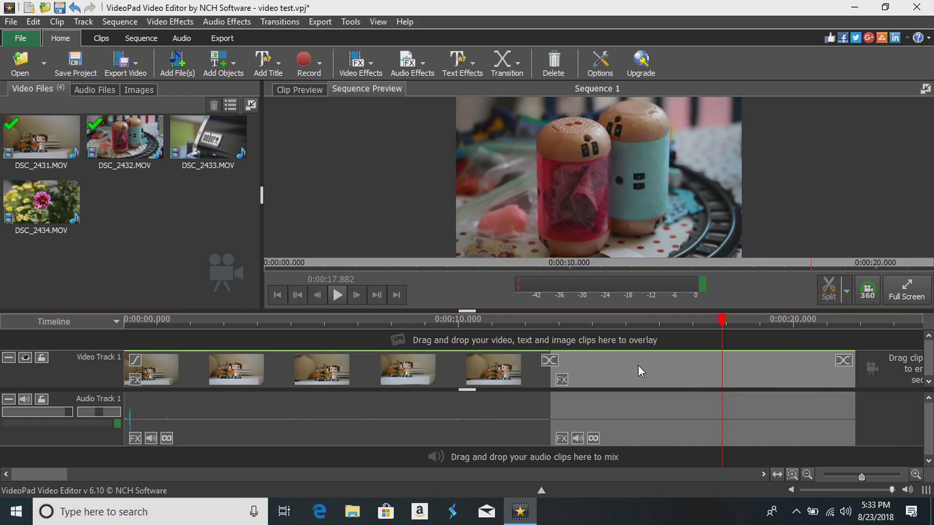
pyautogui.click(507, 393)
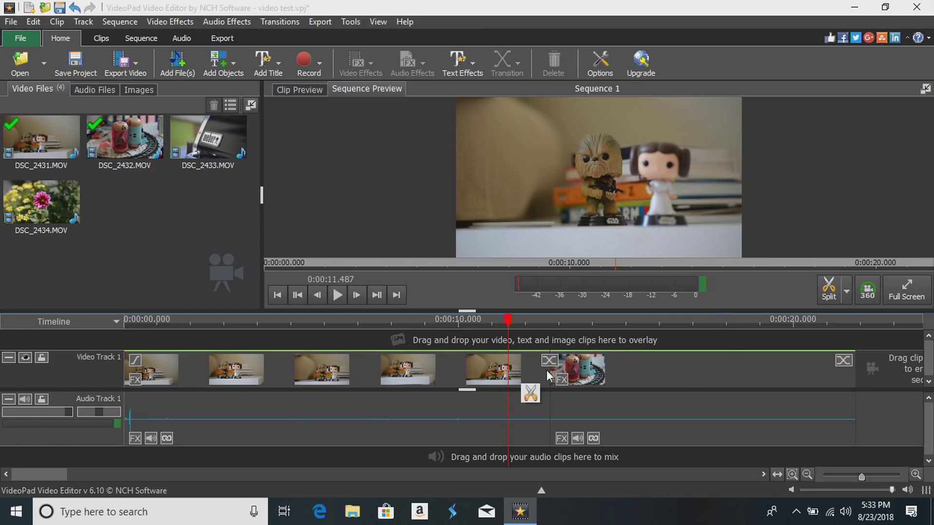
pyautogui.click(551, 359)
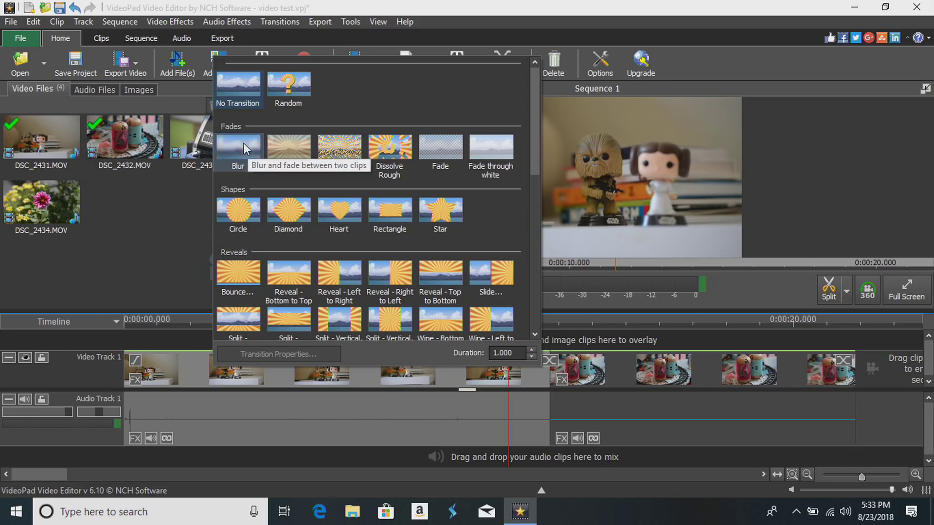
# - Apply a Cross Fade between the clips, shifting DSC_2432 to overlap, and play it from 9 seconds
pyautogui.click(293, 146)
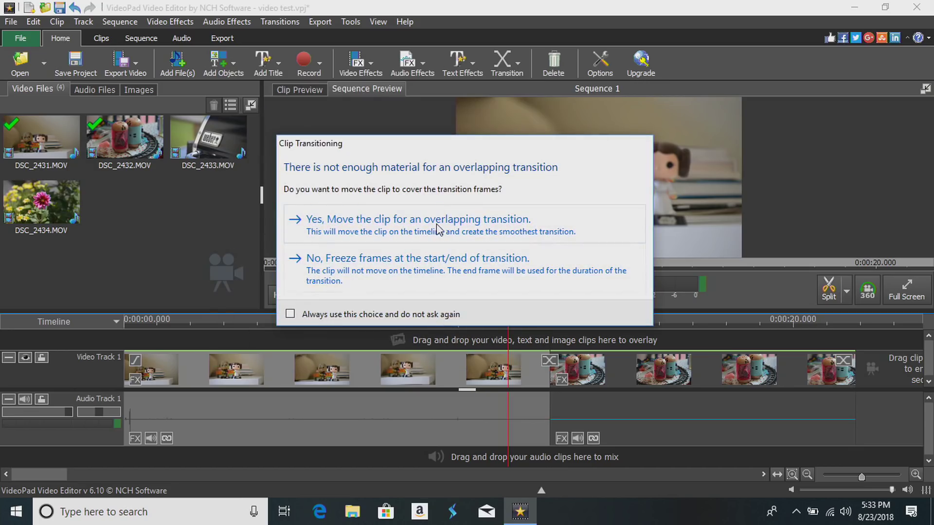
pyautogui.click(436, 225)
pyautogui.click(430, 343)
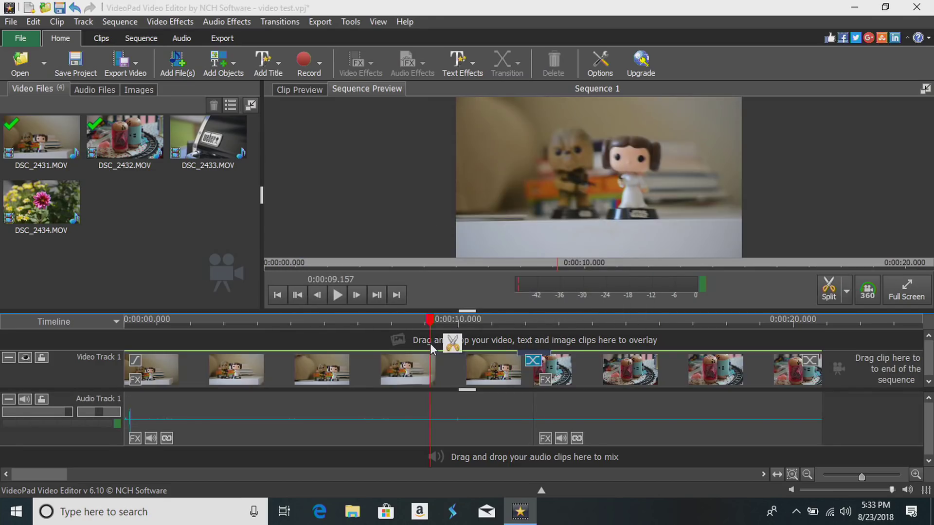
pyautogui.press('space')
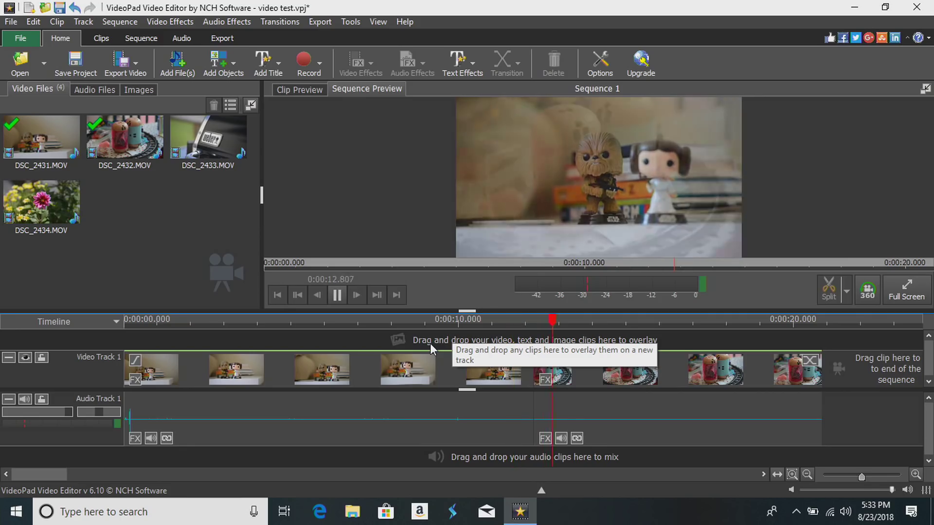
# - Replay the cross-fade, then select DSC_2433 on Video Track 2 to show its Scale effect
pyautogui.press('space')
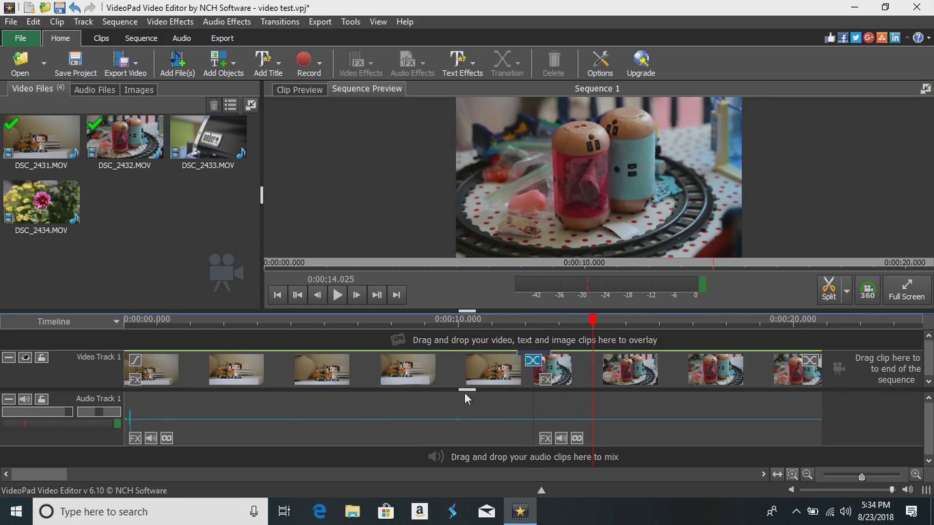
pyautogui.click(500, 336)
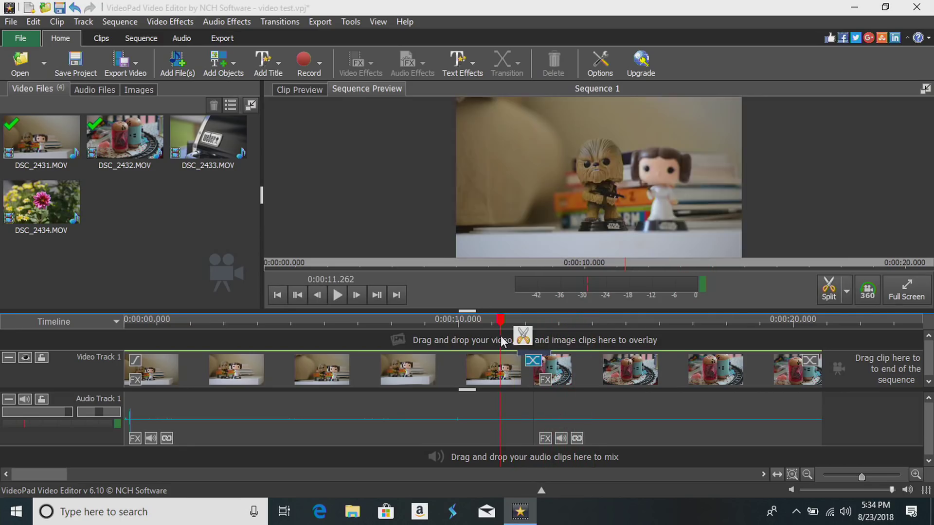
pyautogui.press('space')
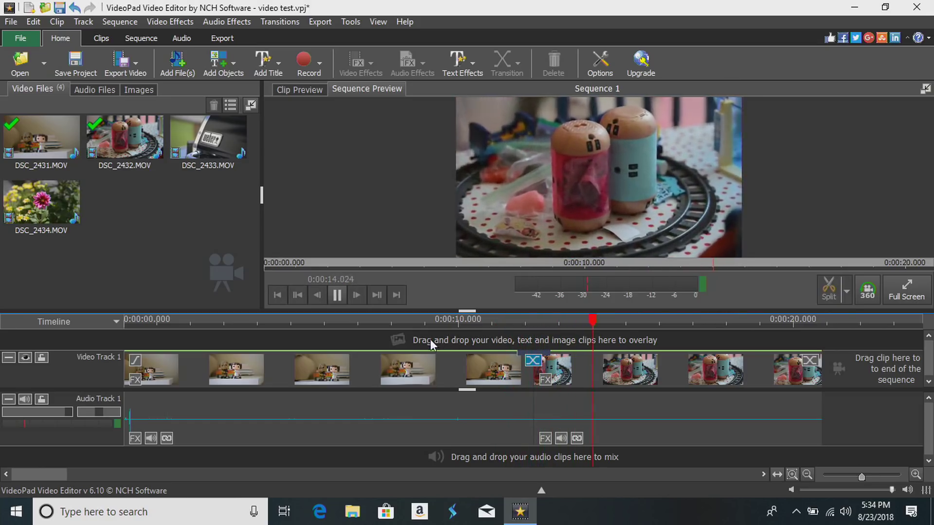
pyautogui.click(406, 330)
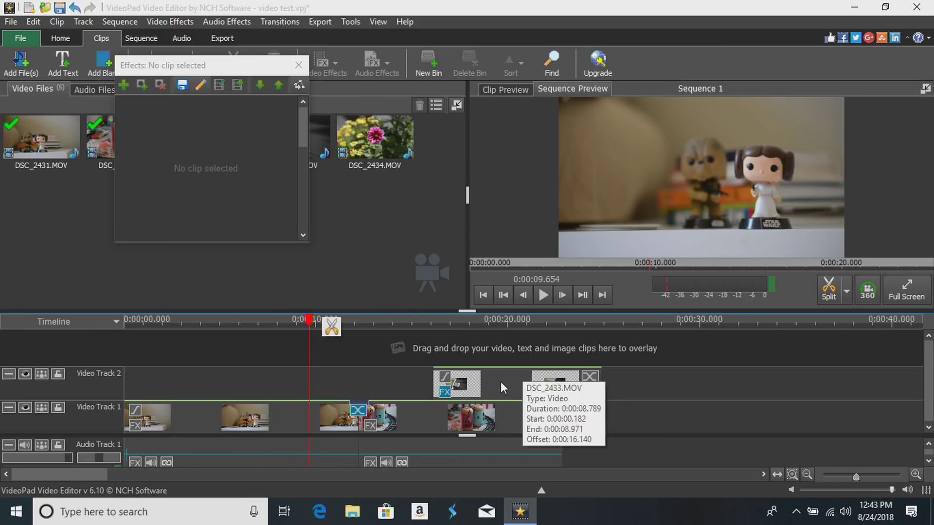
pyautogui.click(501, 382)
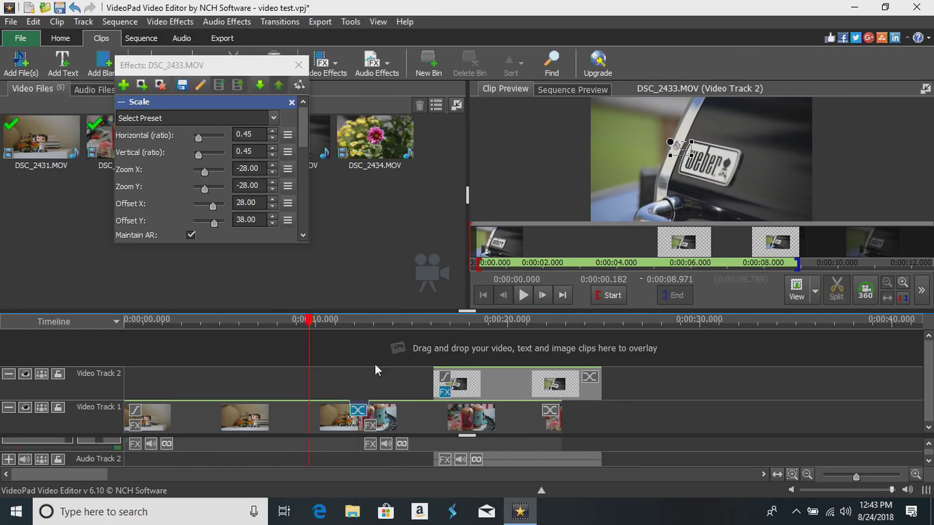
# - Deselect the overlay and play Sequence 1 from about 10 seconds, replaying from 10.5 seconds
pyautogui.click(308, 334)
pyautogui.press('space')
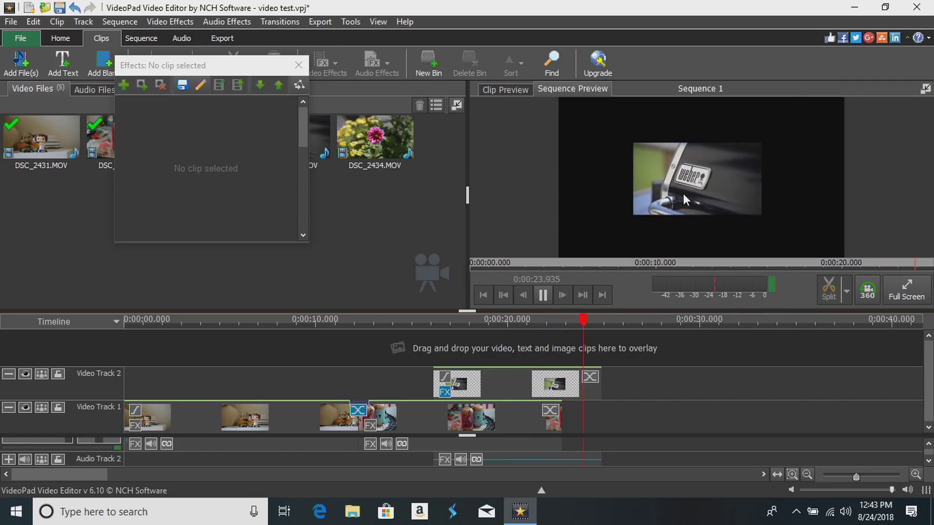
pyautogui.click(336, 321)
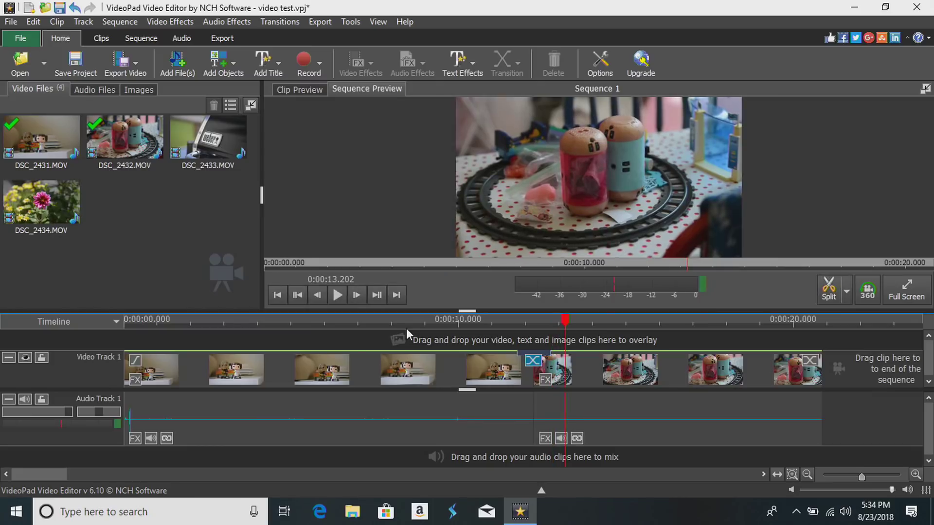
# - Swap the Cross Fade between DSC_2431 and DSC_2432 for a Dissolve transition
pyautogui.click(531, 361)
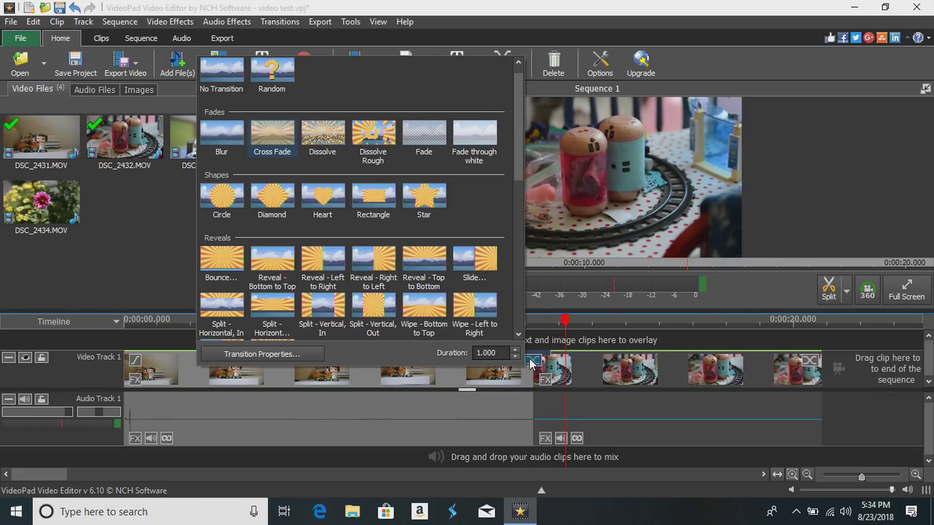
pyautogui.scroll(-5, 398, 262)
pyautogui.scroll(6, 398, 261)
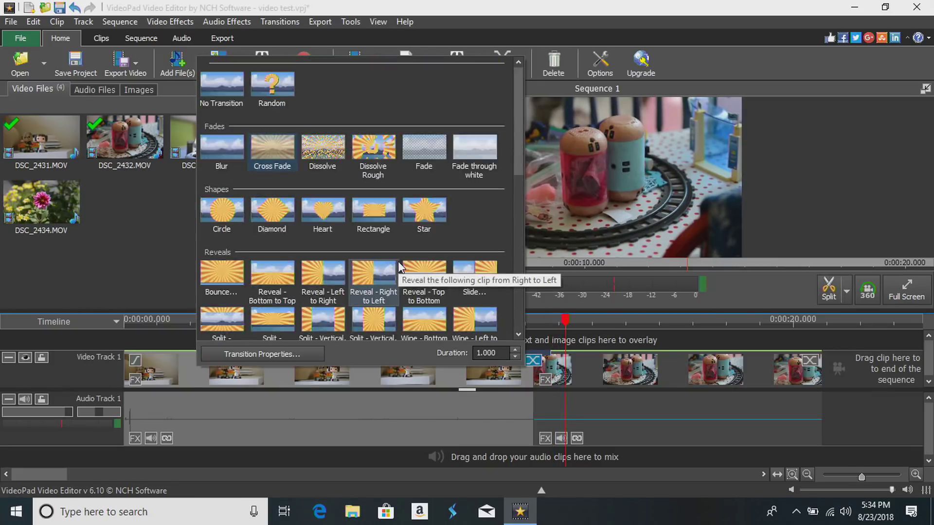
pyautogui.scroll(-5, 398, 261)
pyautogui.scroll(5, 398, 262)
pyautogui.click(329, 157)
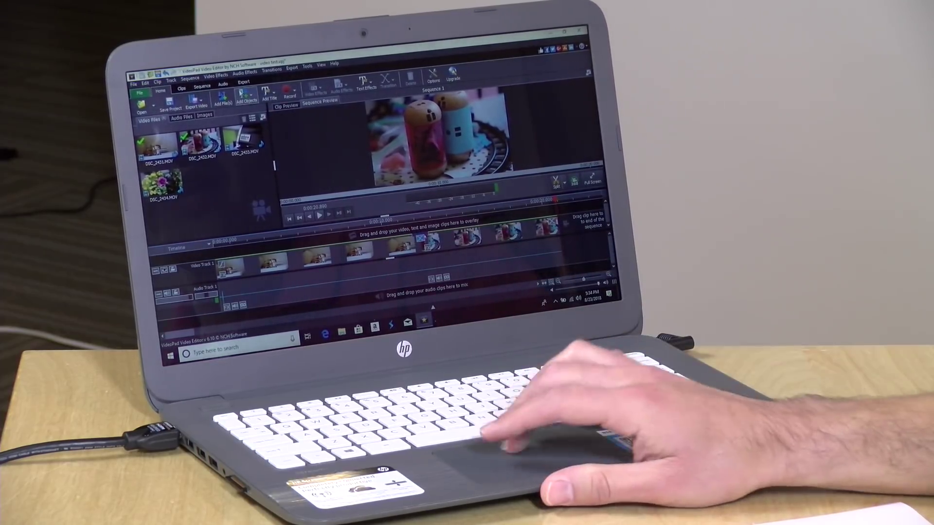
# - Start File > Export Video and choose to export to a file
pyautogui.click(133, 84)
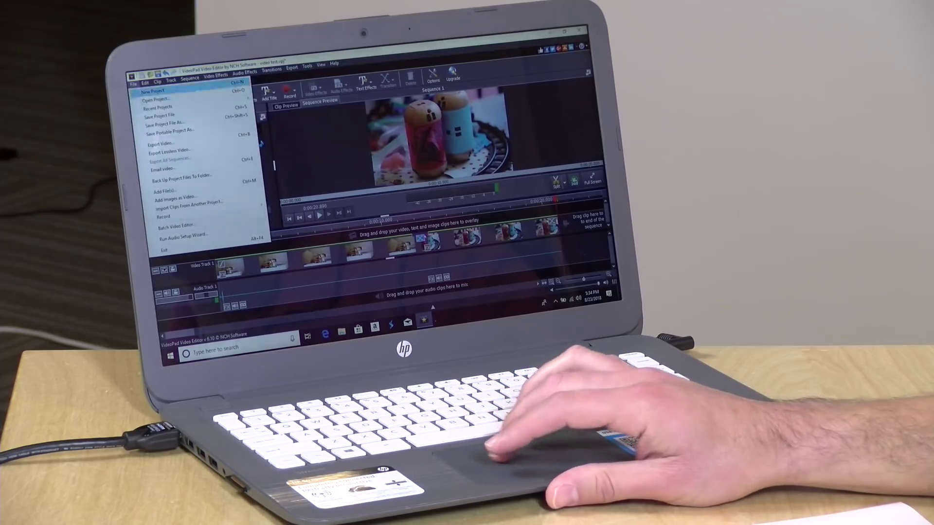
pyautogui.click(172, 142)
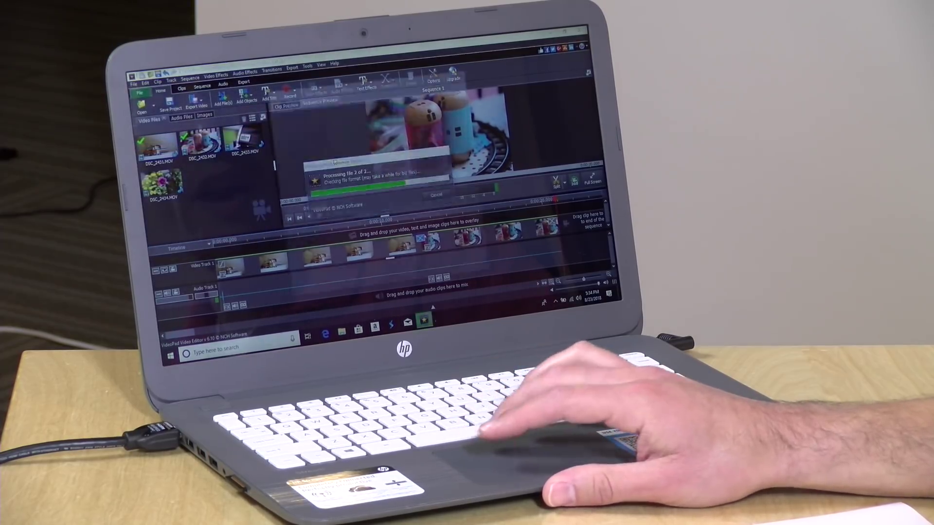
pyautogui.click(356, 168)
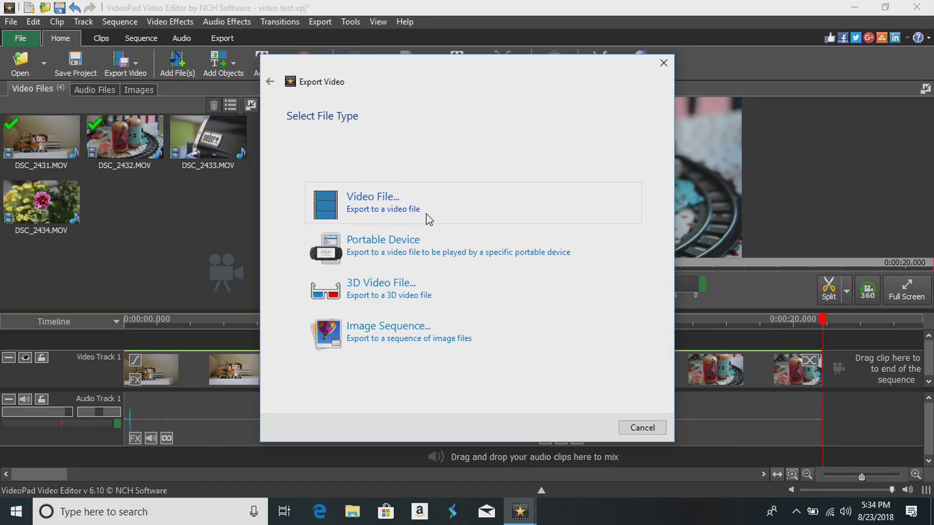
# - Export 'video test.mp4' as a video file with the HD 1080p preset at 1920x1080
pyautogui.click(426, 213)
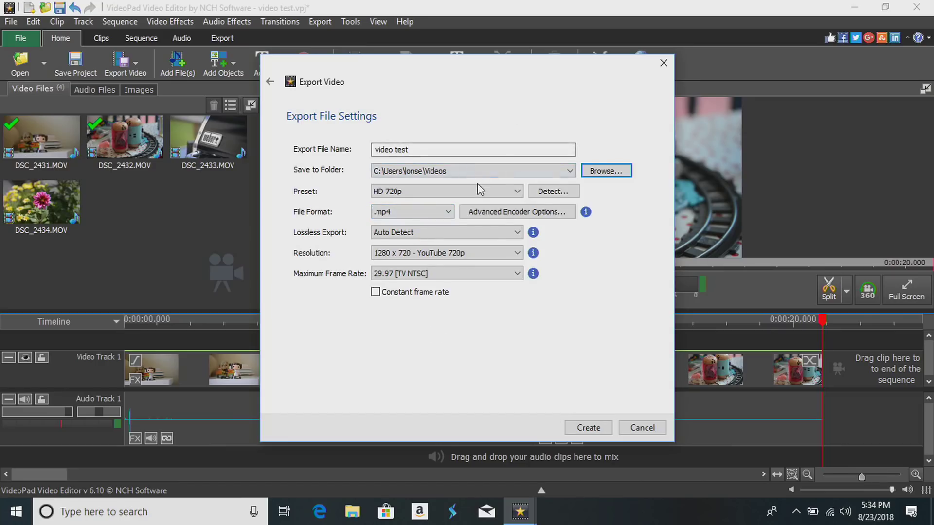
pyautogui.click(500, 191)
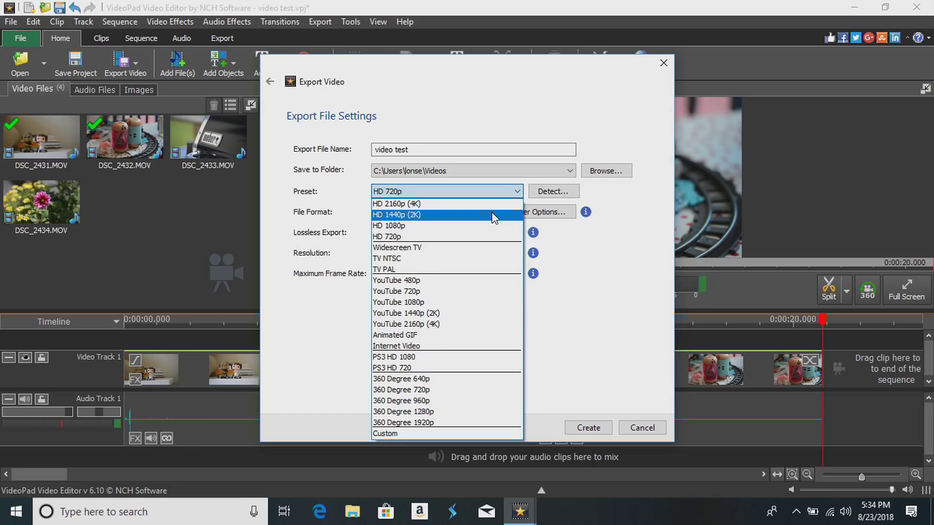
pyautogui.click(491, 227)
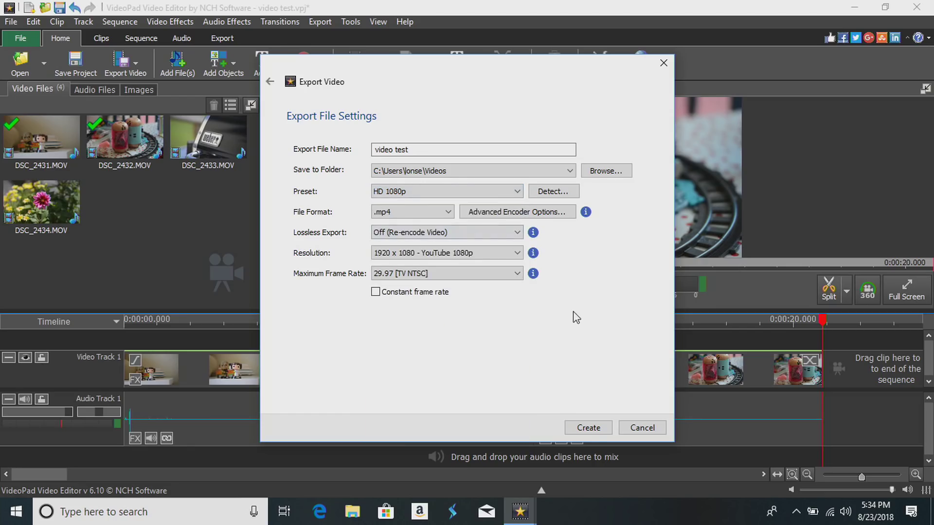
pyautogui.click(588, 428)
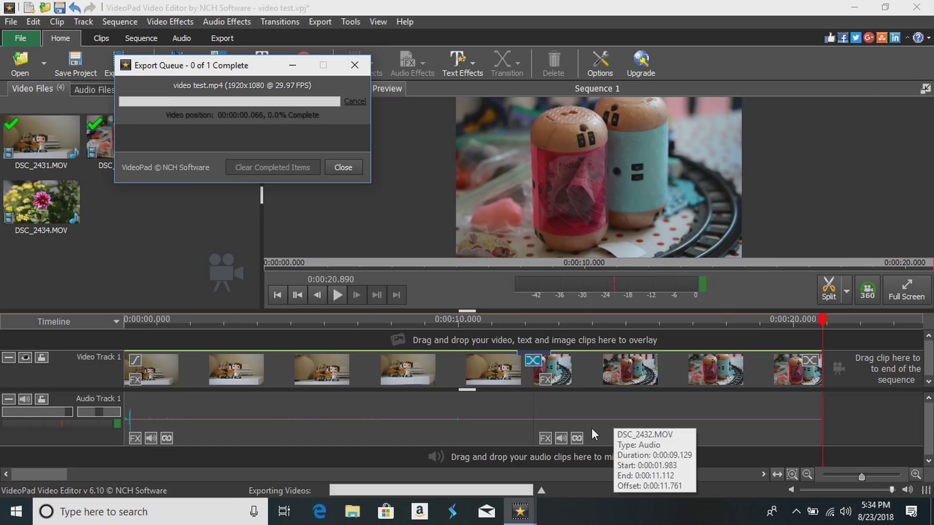